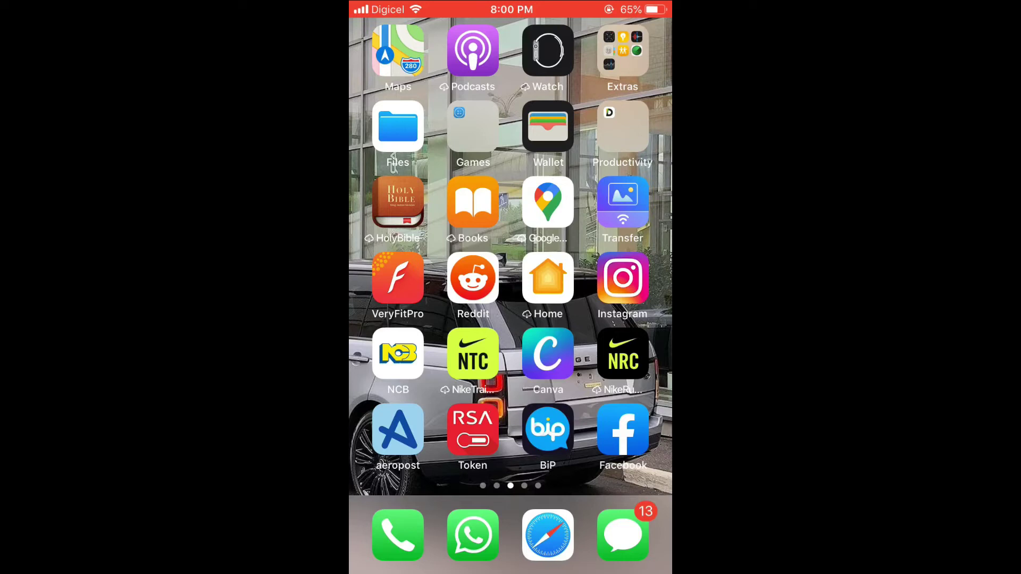
# - Launch Instagram and open the first post in the profile grid
pyautogui.click(622, 279)
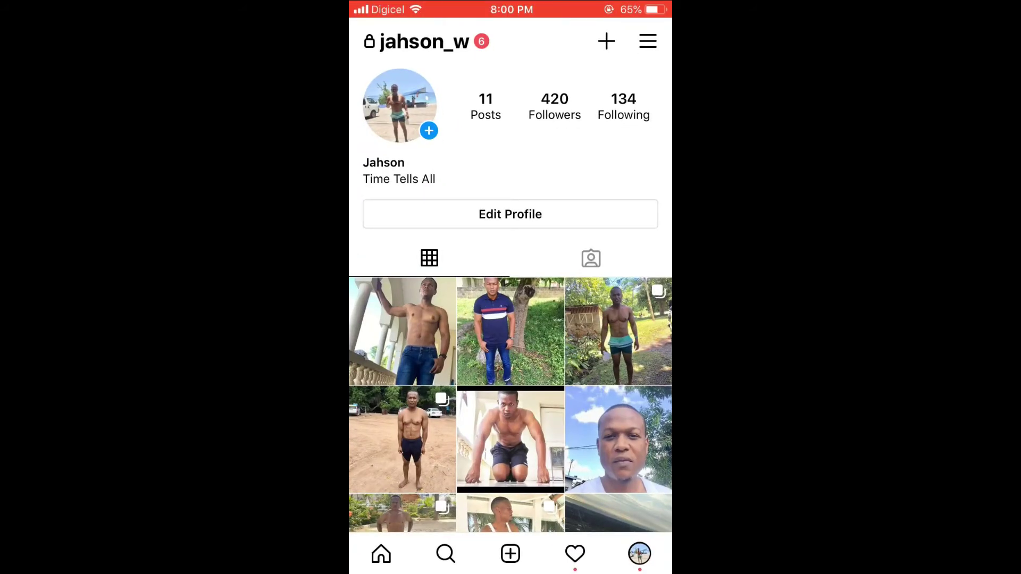
pyautogui.click(402, 330)
pyautogui.scroll(-5, 511, 295)
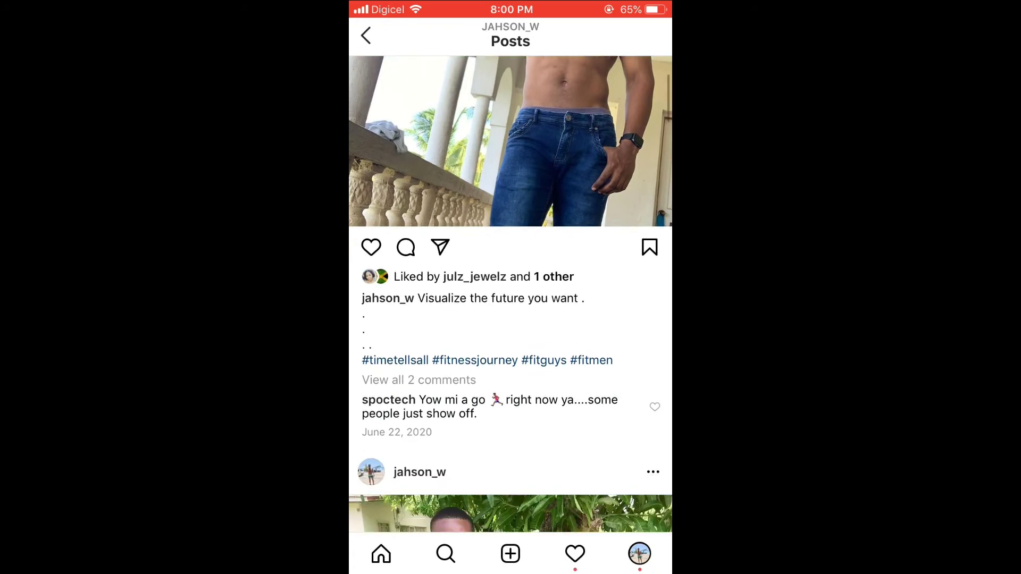
# - Open Comment Controls from the post's comments options menu
pyautogui.click(418, 366)
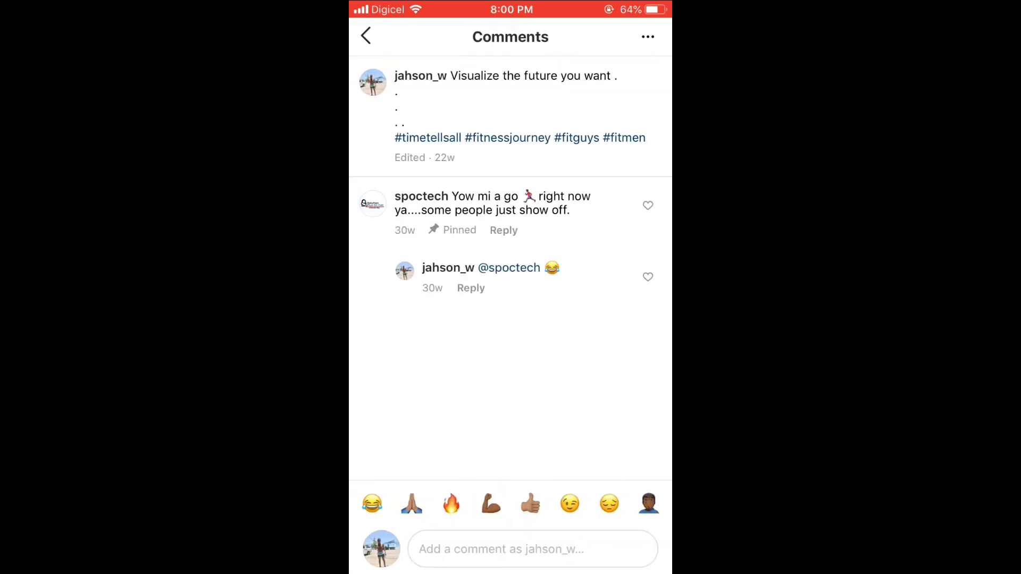
pyautogui.click(648, 36)
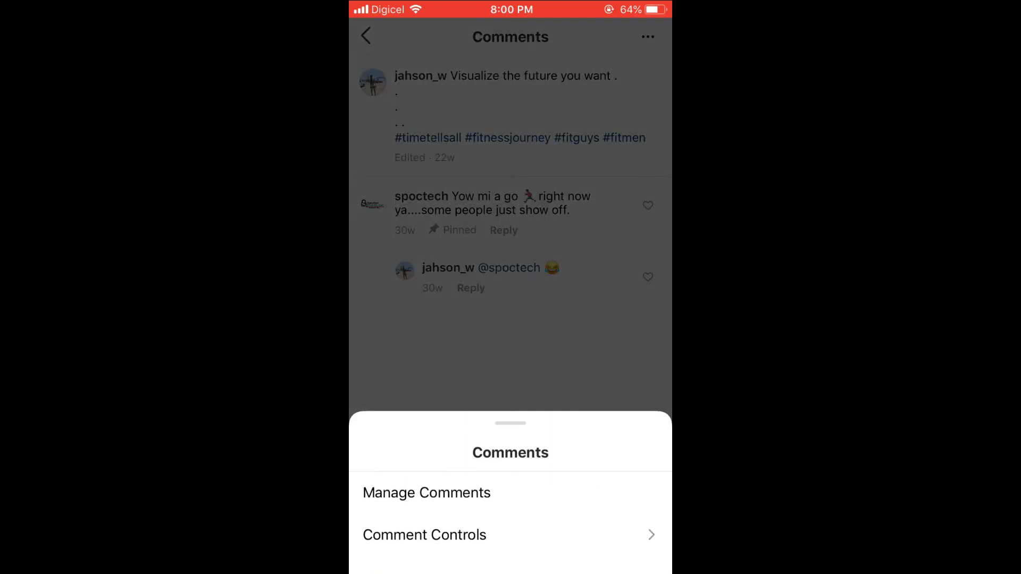
pyautogui.click(424, 534)
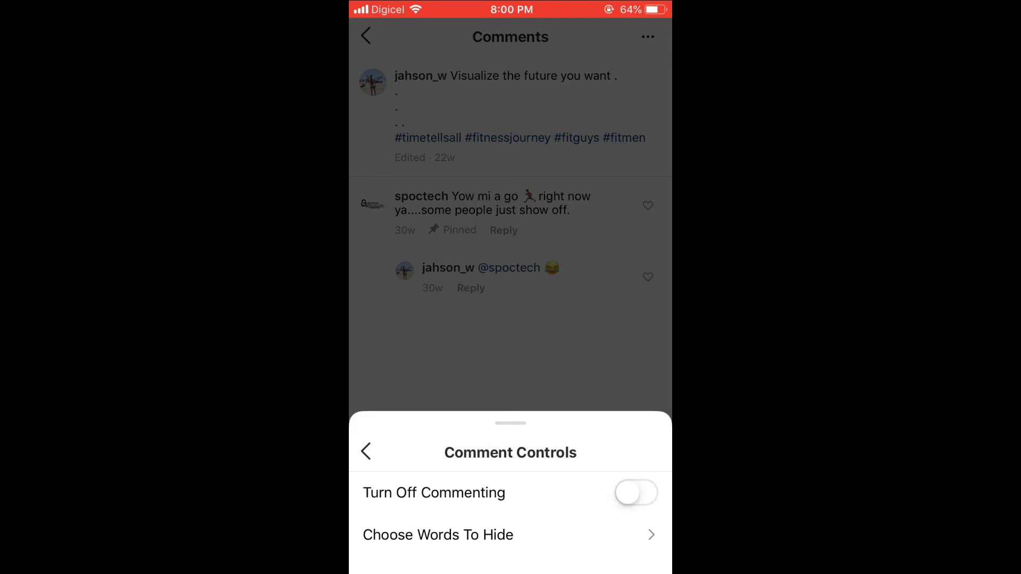
# - Expand Comment Controls and open the empty Block Comments From list
pyautogui.click(439, 534)
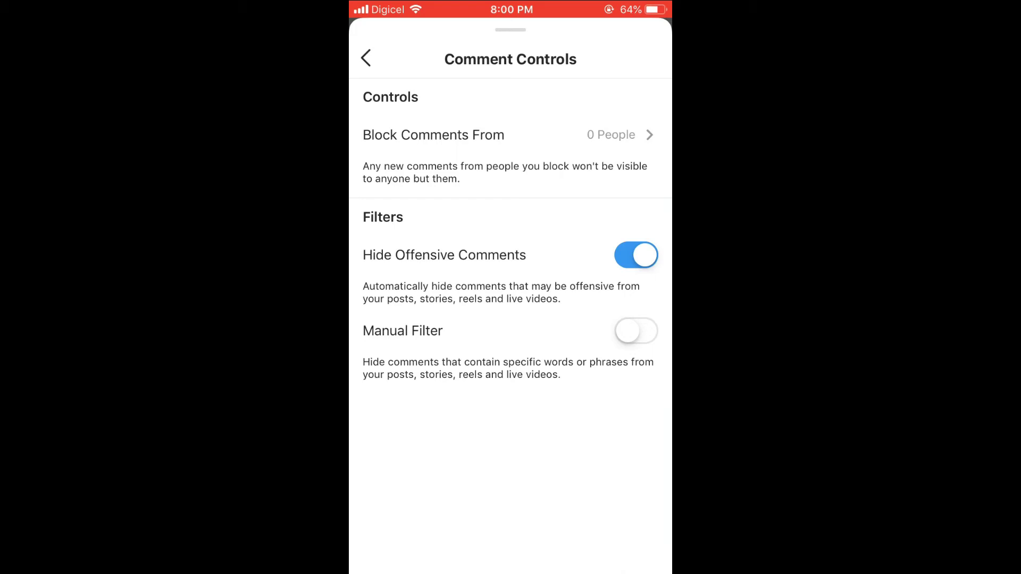
pyautogui.click(511, 136)
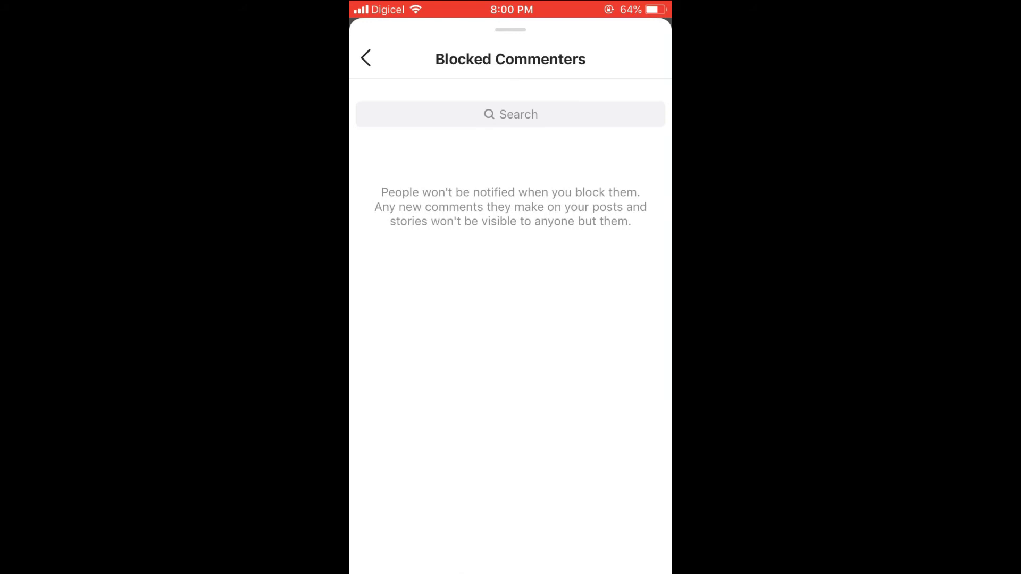
# - Search accounts and block GALUC FOR YOU (galucwear) from commenting
pyautogui.click(511, 114)
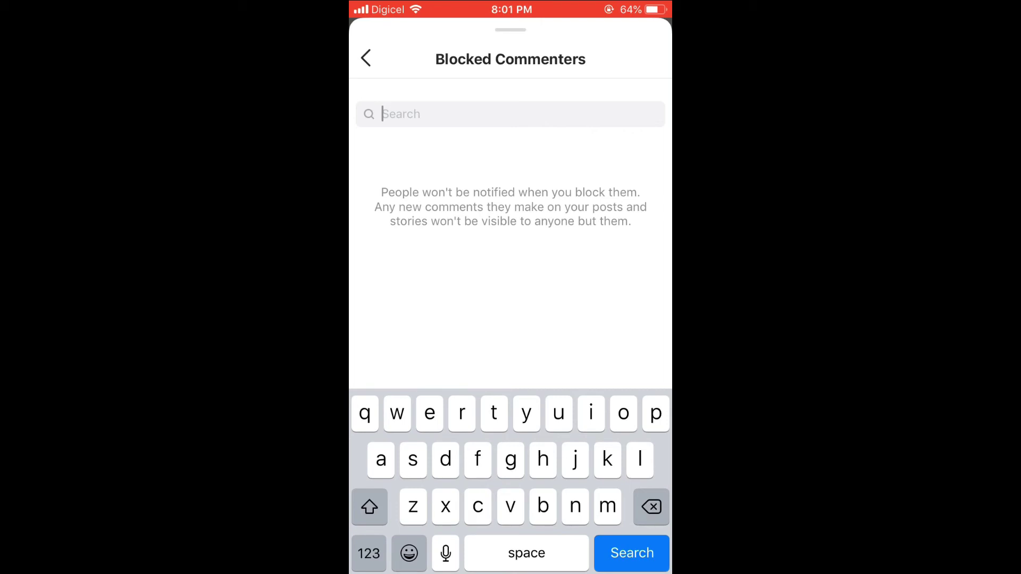
pyautogui.write('g')
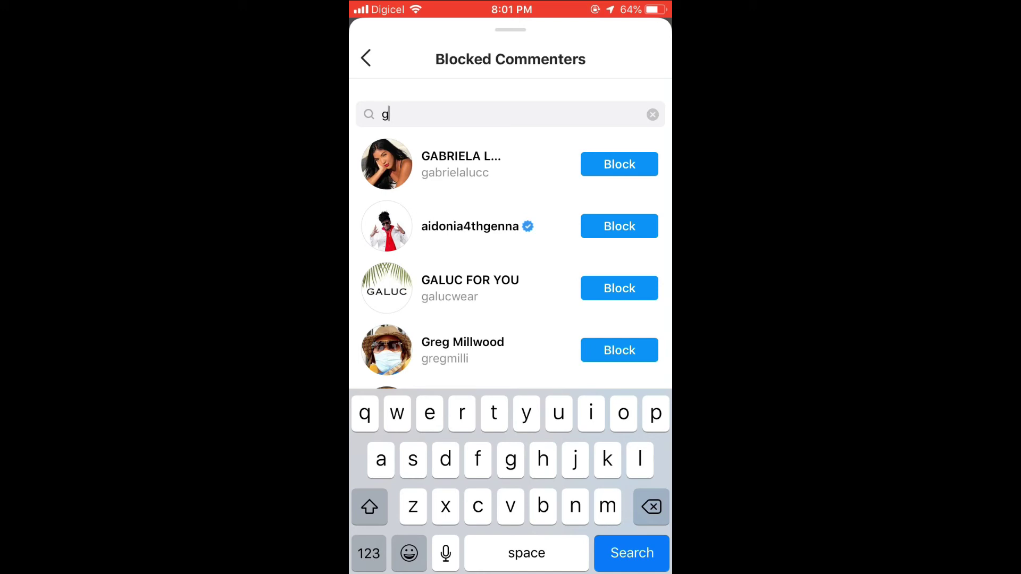
pyautogui.click(619, 287)
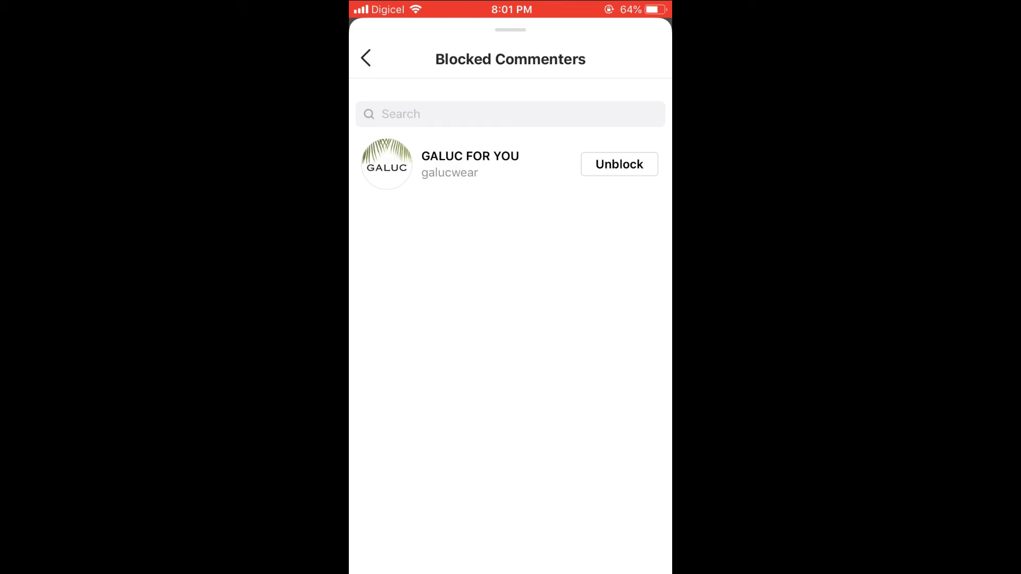
# - Return to Comment Controls, where Block Comments From shows 1 People
pyautogui.click(365, 58)
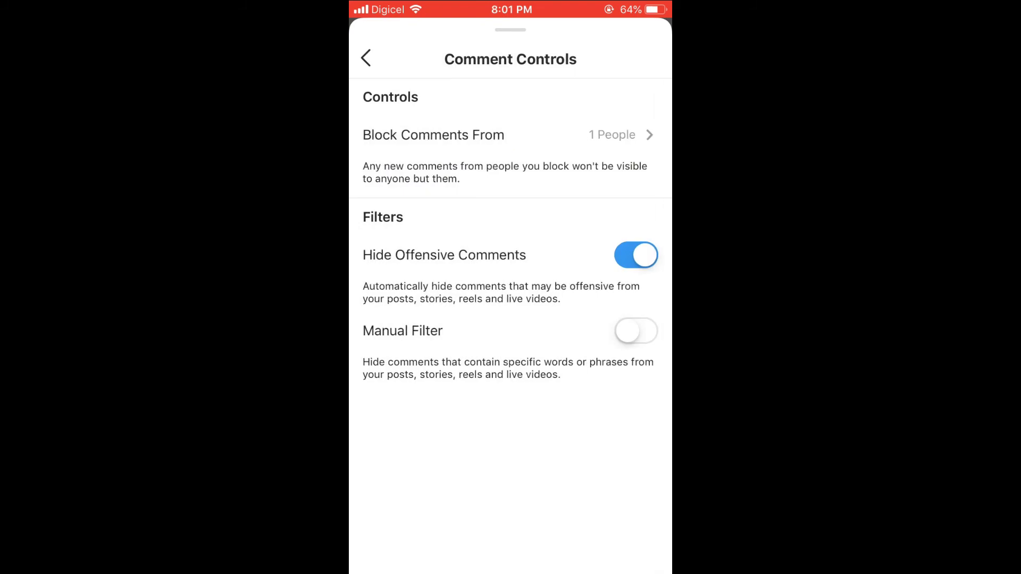